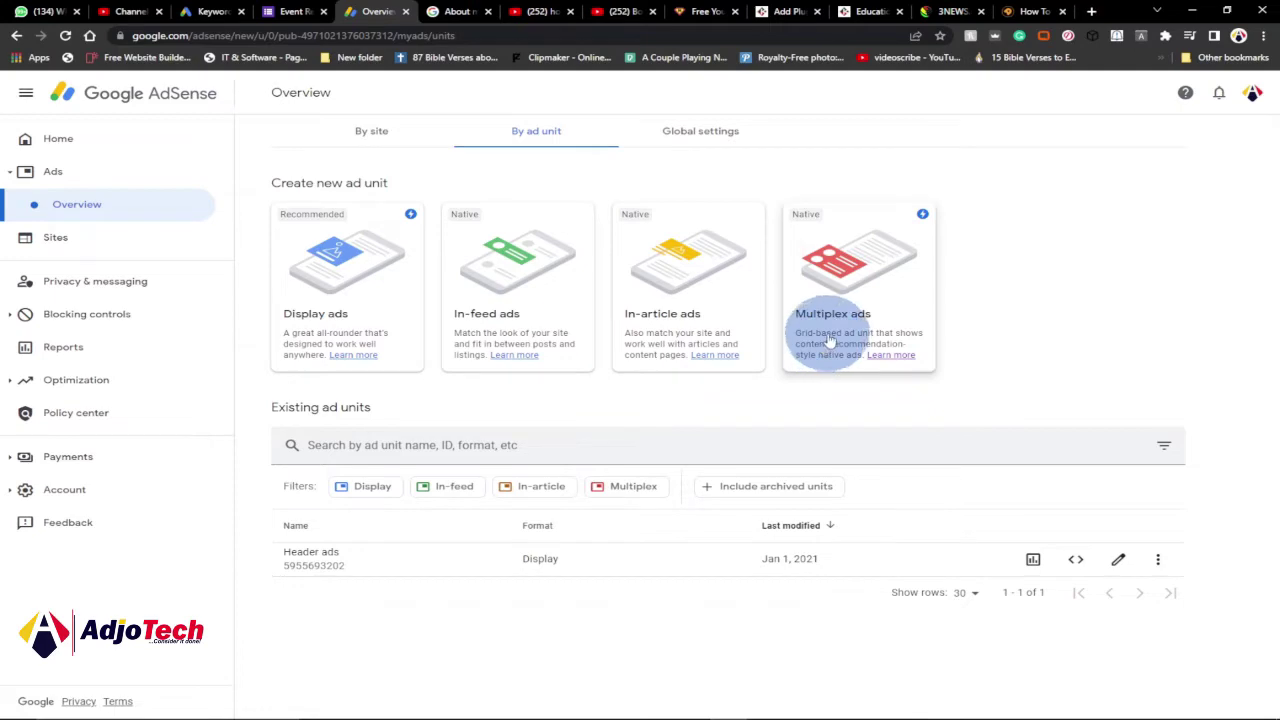
Read the AdSense Help article "About multiplex ads", including its desktop and mobile examples.
left_click(452, 11)
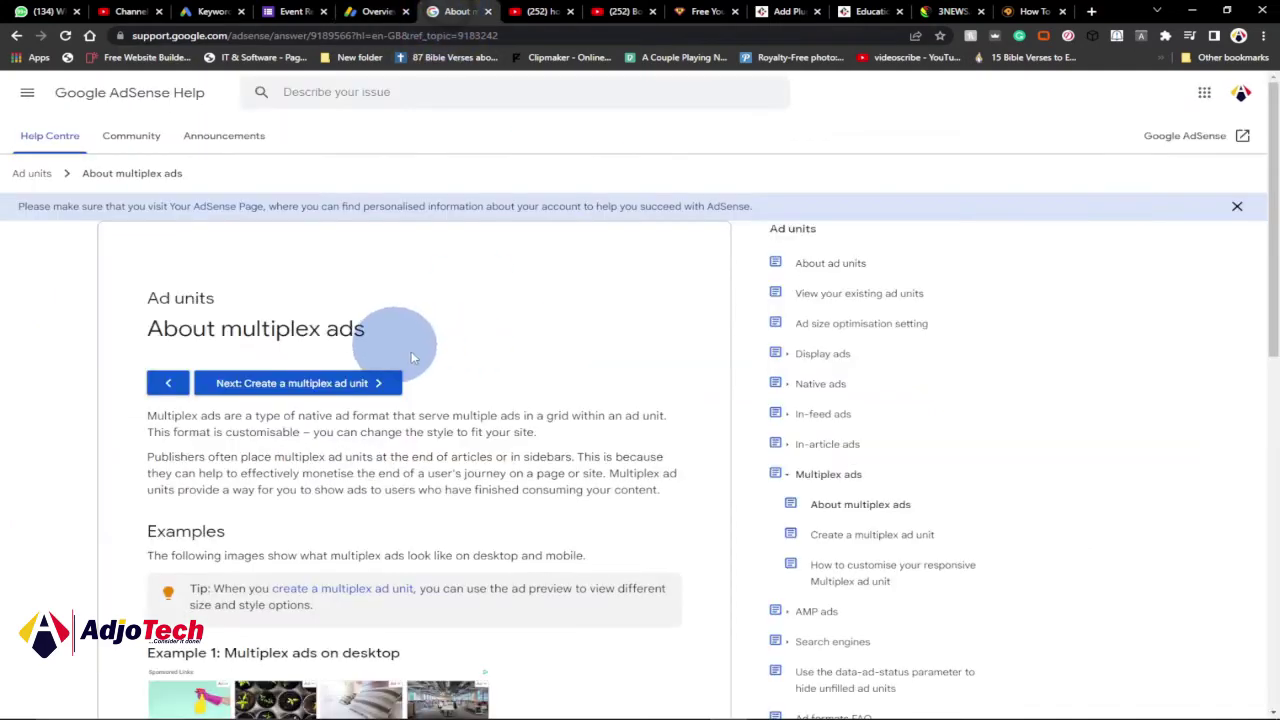
scroll(507, 377, "down", 2)
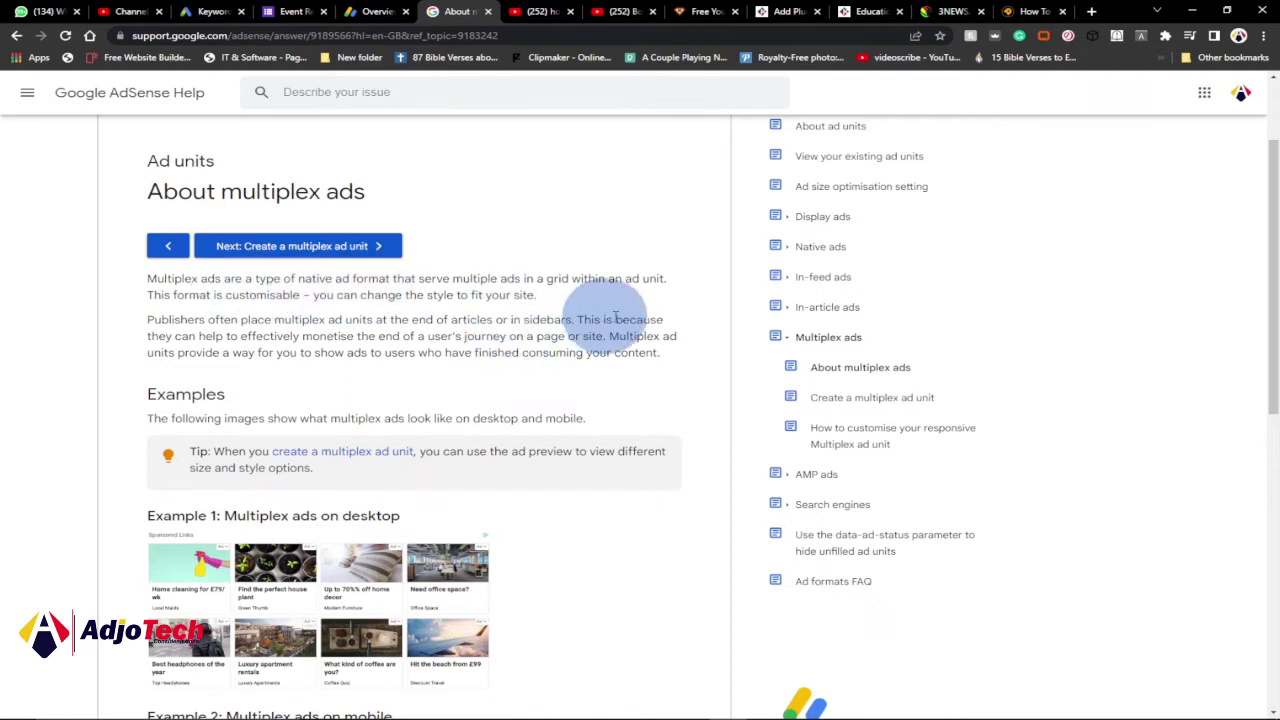
scroll(368, 425, "down", 3)
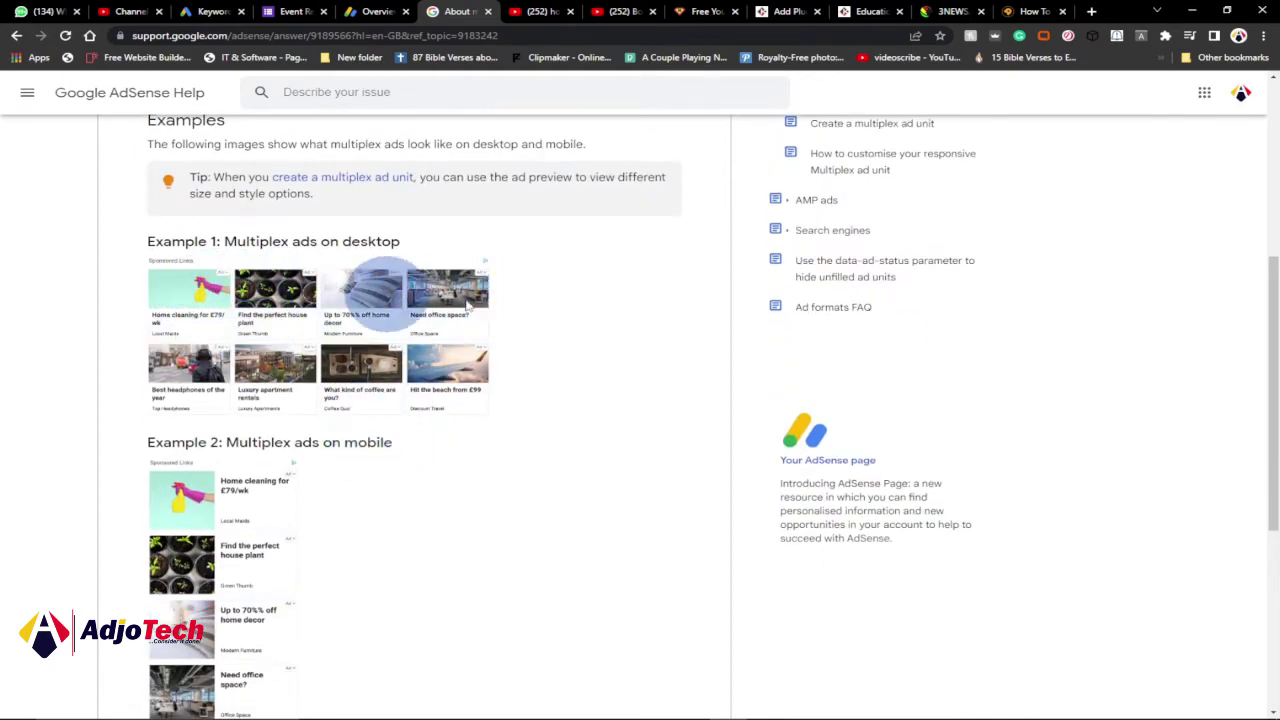
scroll(541, 374, "down", 2)
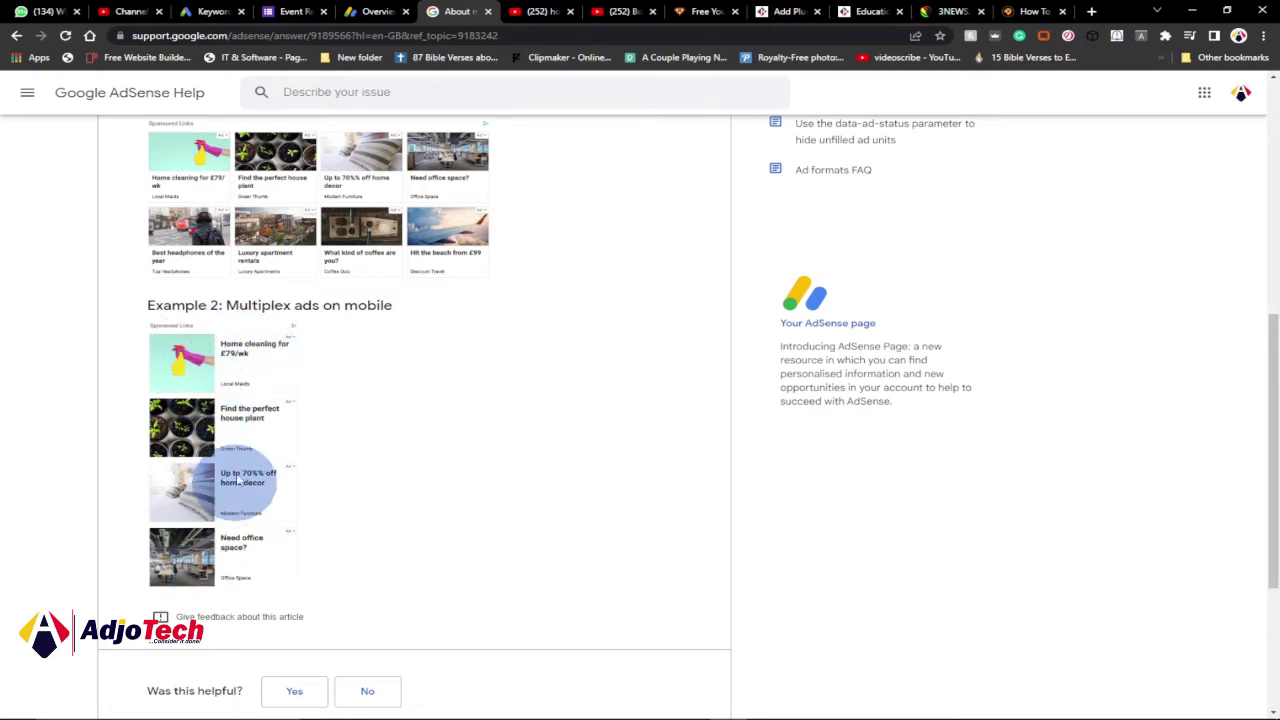
scroll(243, 470, "up", 2)
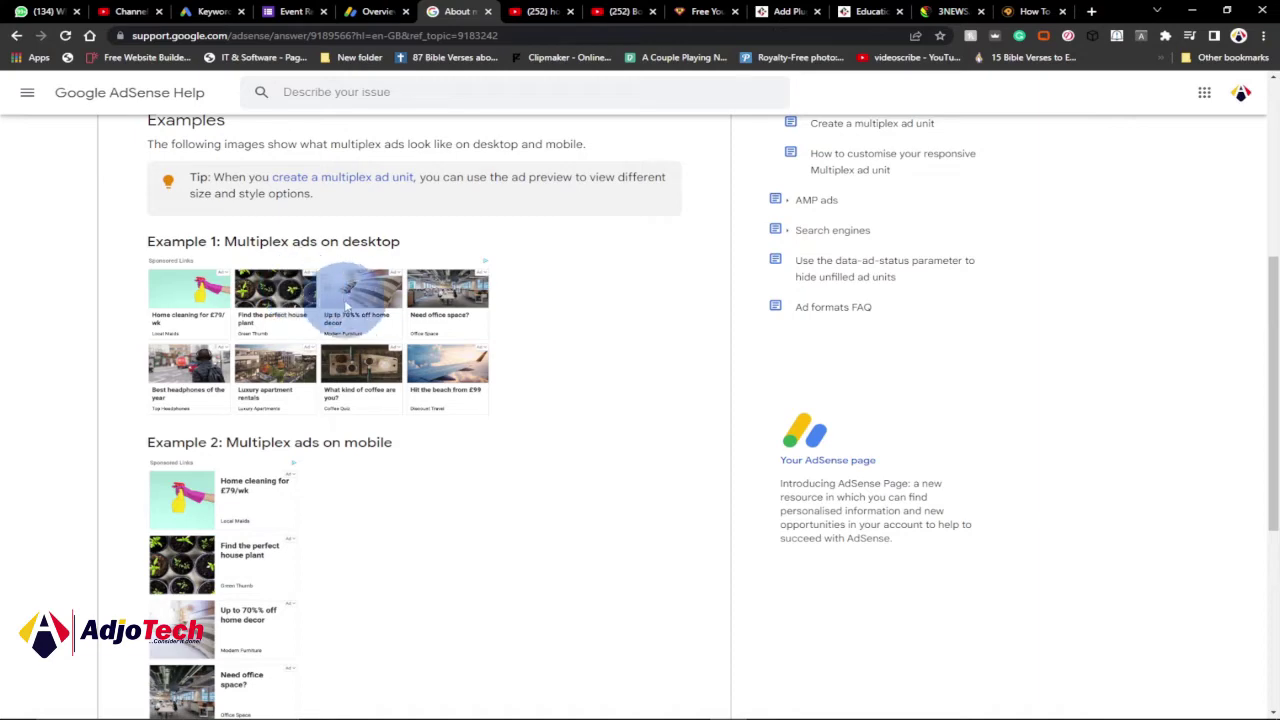
scroll(346, 355, "up", 1)
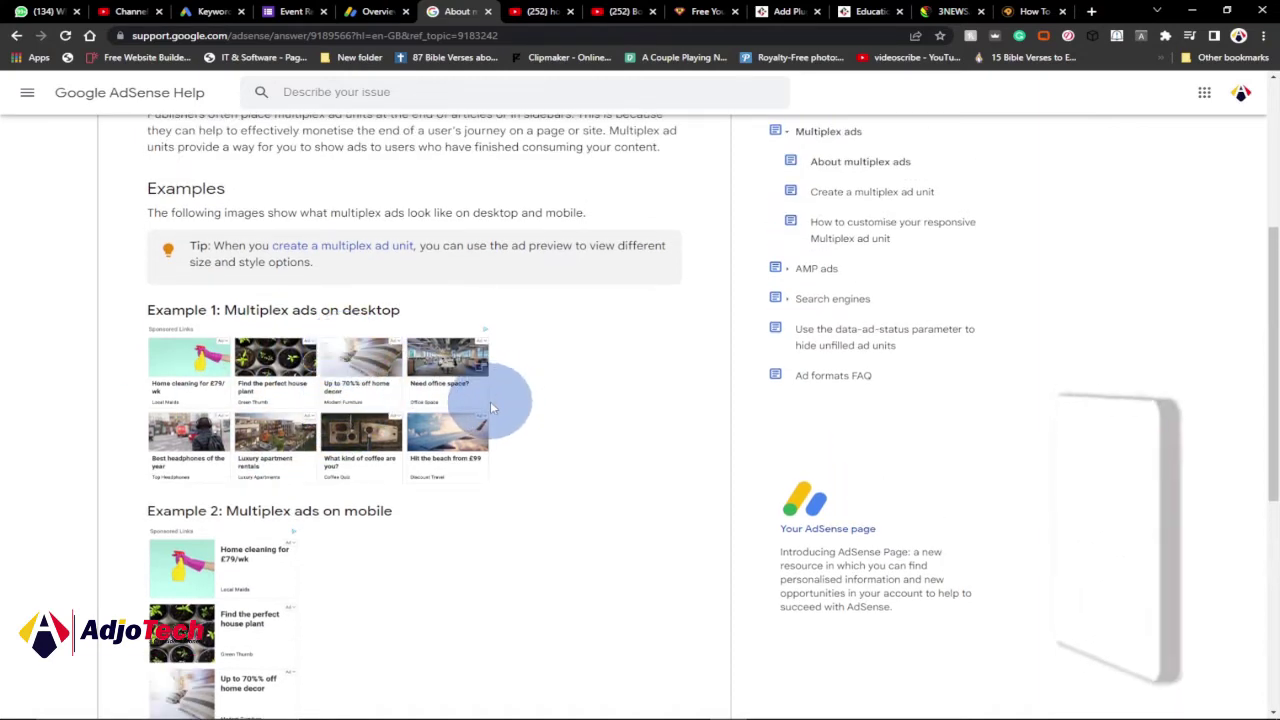
scroll(490, 402, "up", 1)
scroll(345, 445, "down", 3)
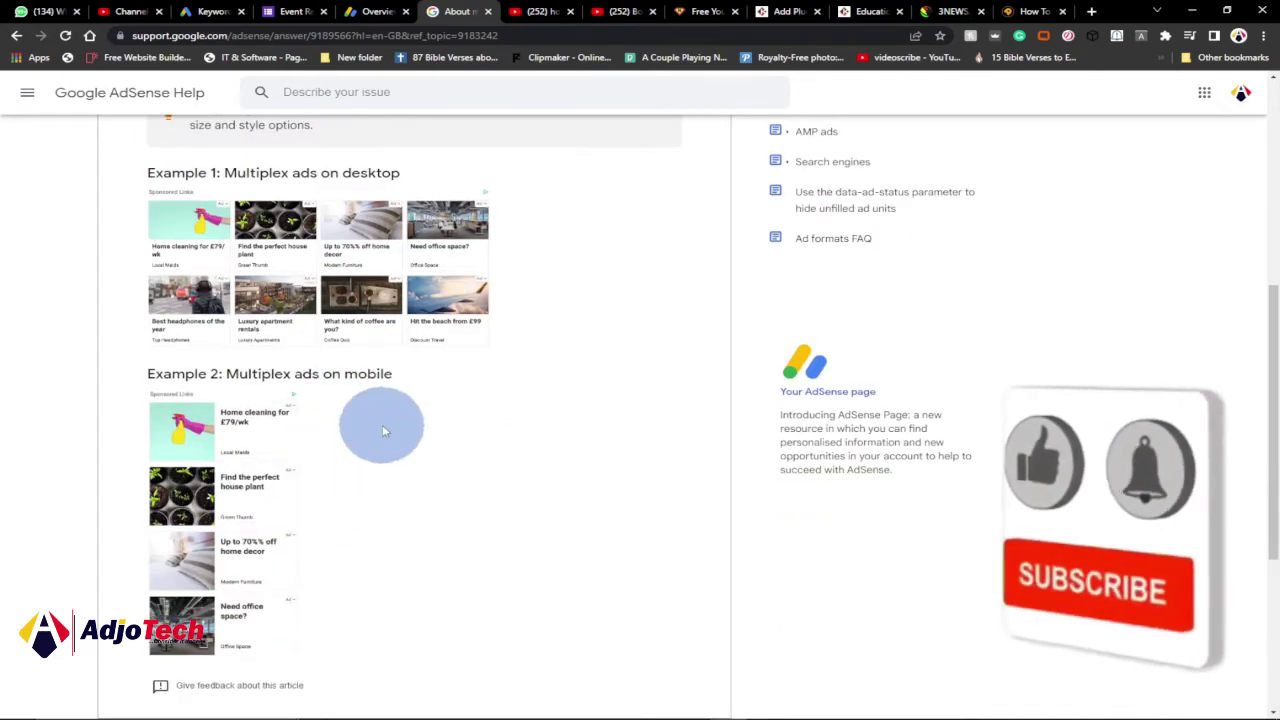
scroll(381, 425, "up", 7)
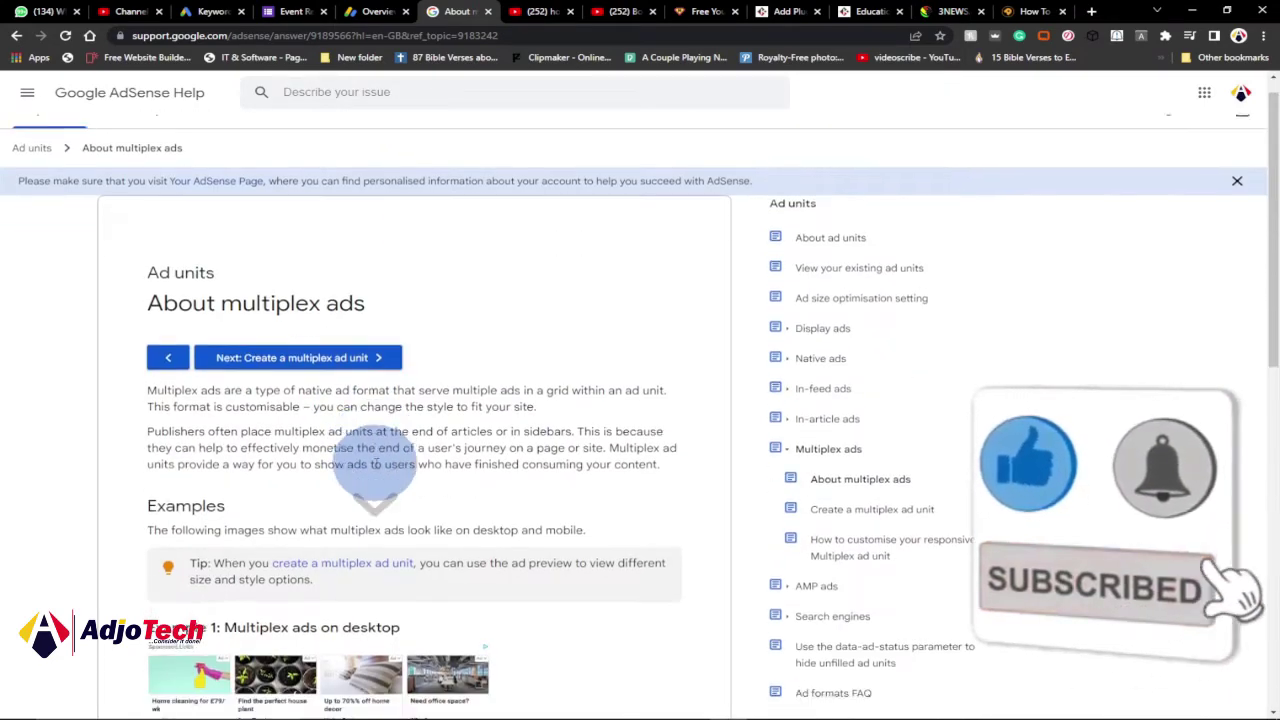
scroll(390, 450, "down", 2)
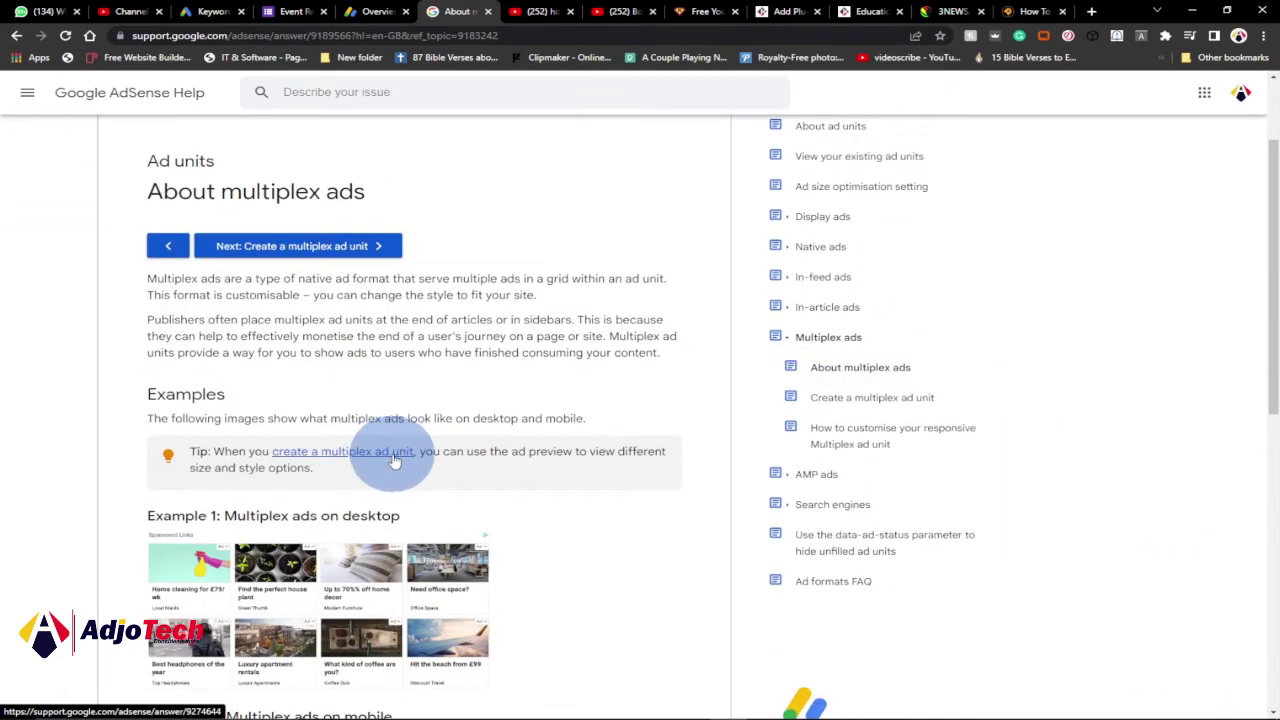
Examine the Kade Online education article from header to end of text for its existing ad placements.
left_click(860, 10)
left_click(783, 200)
left_click_drag(1268, 400, 1258, 128)
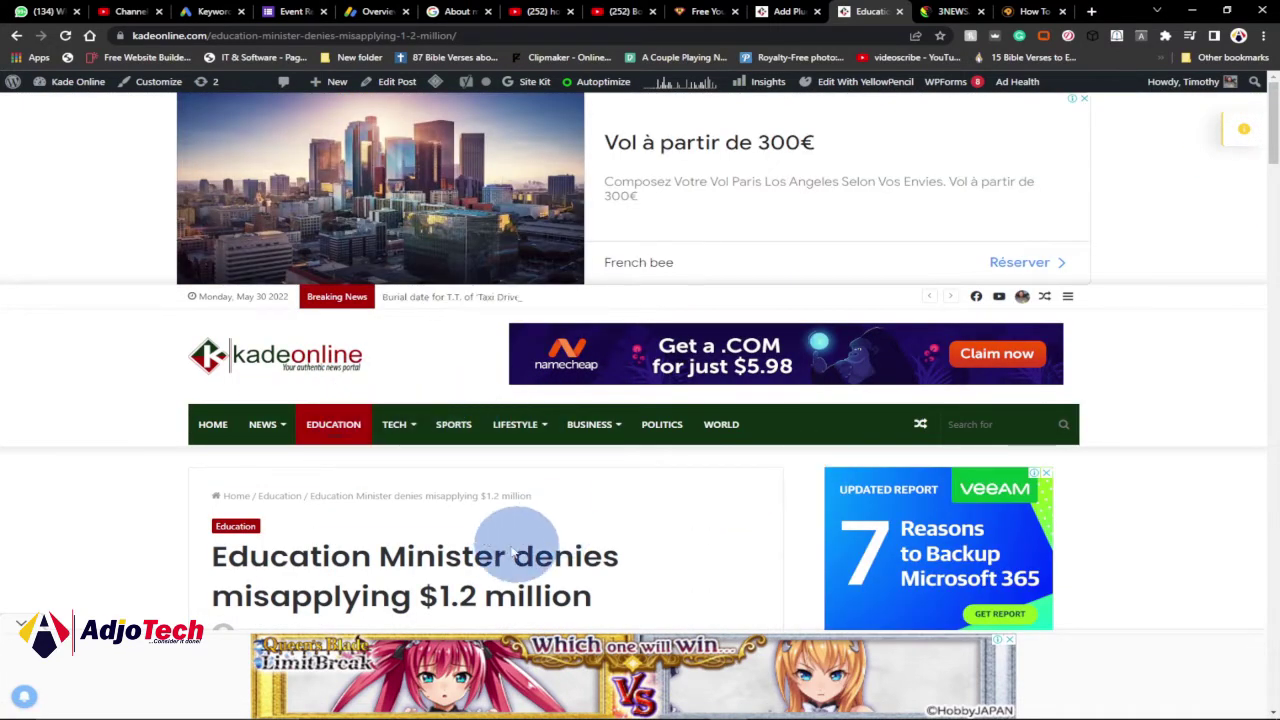
scroll(512, 550, "down", 7)
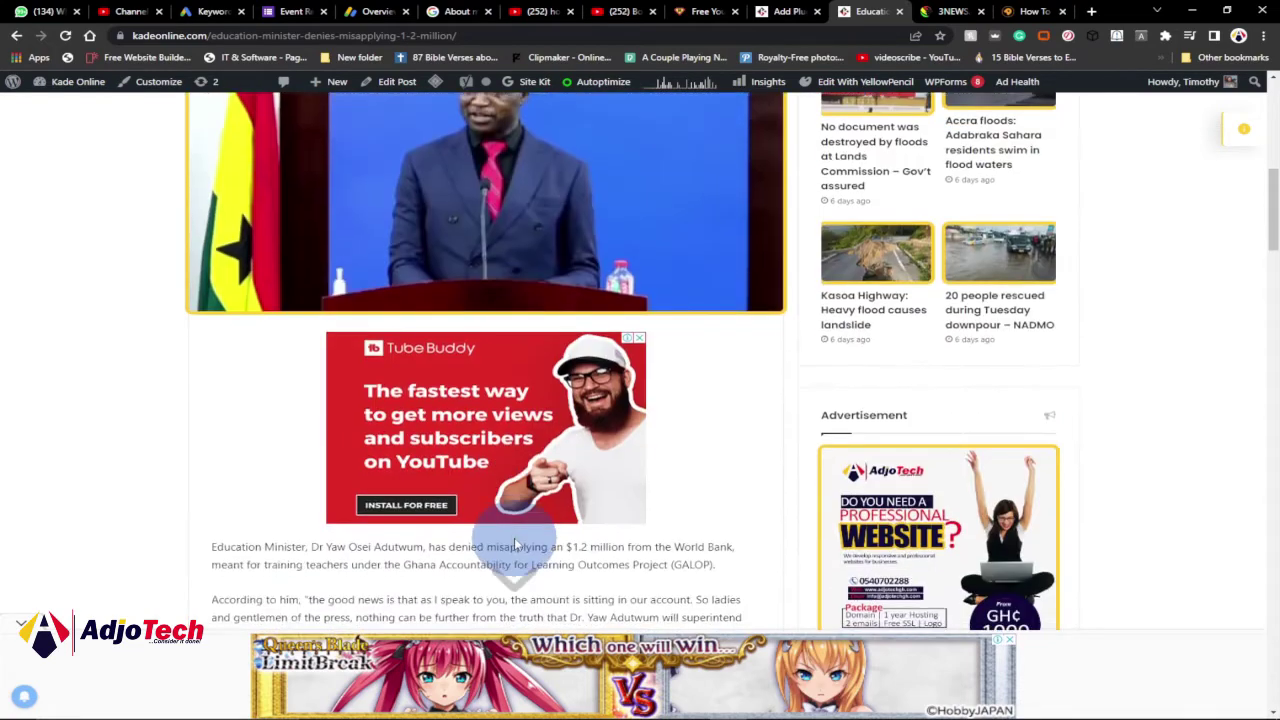
scroll(515, 545, "down", 10)
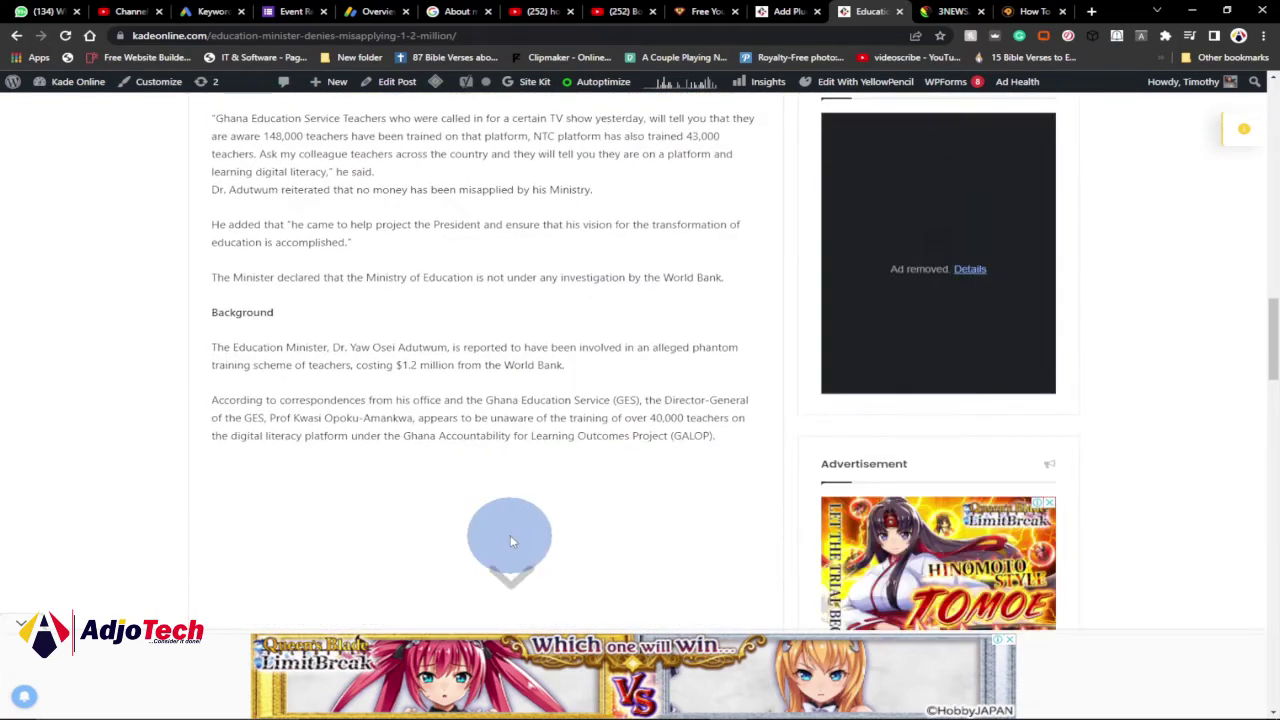
scroll(510, 541, "down", 2)
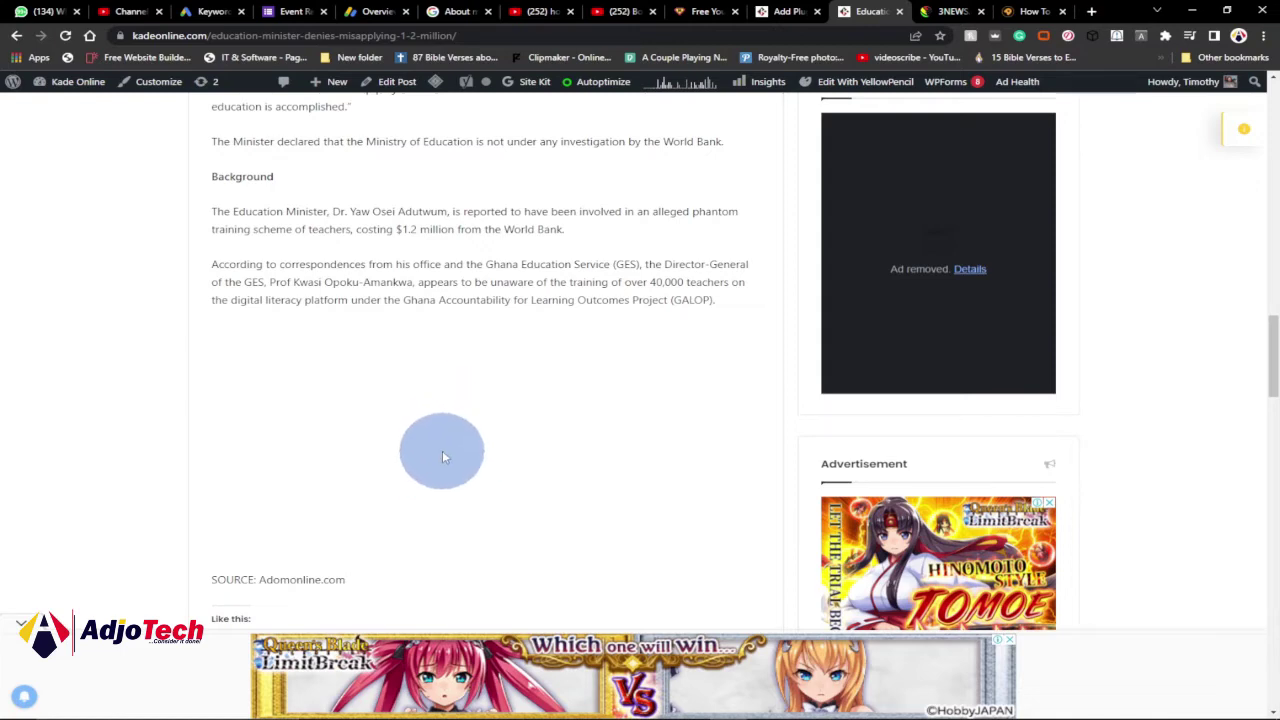
scroll(446, 444, "up", 10)
scroll(442, 450, "up", 6)
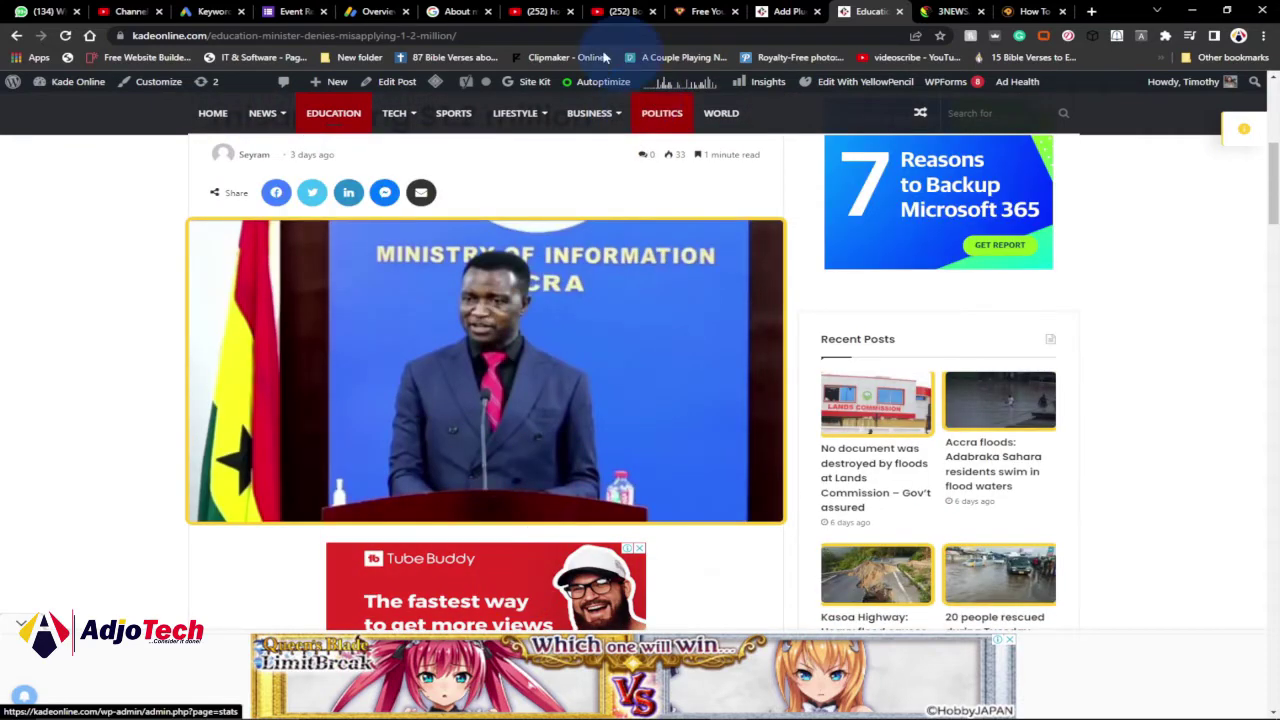
Create a responsive multiplex ad unit named "multiplex ads" in AdSense, previewing its vertical and horizontal layouts.
left_click(367, 11)
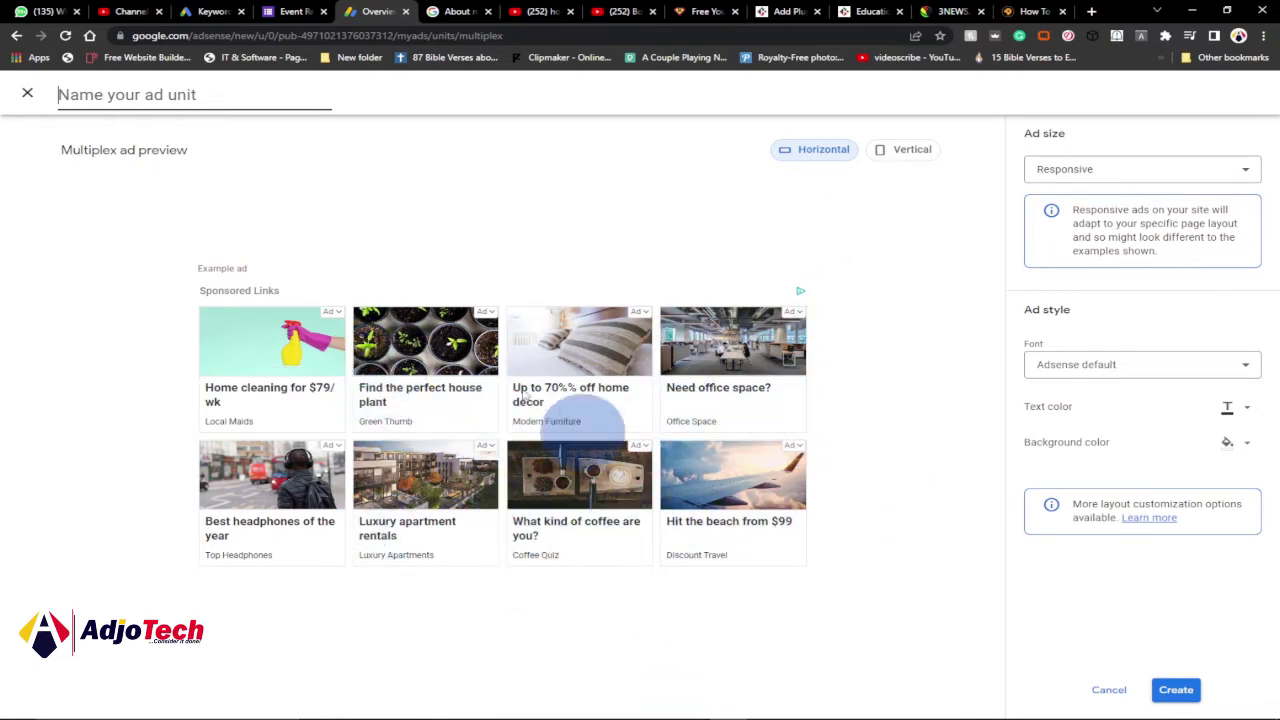
left_click(912, 152)
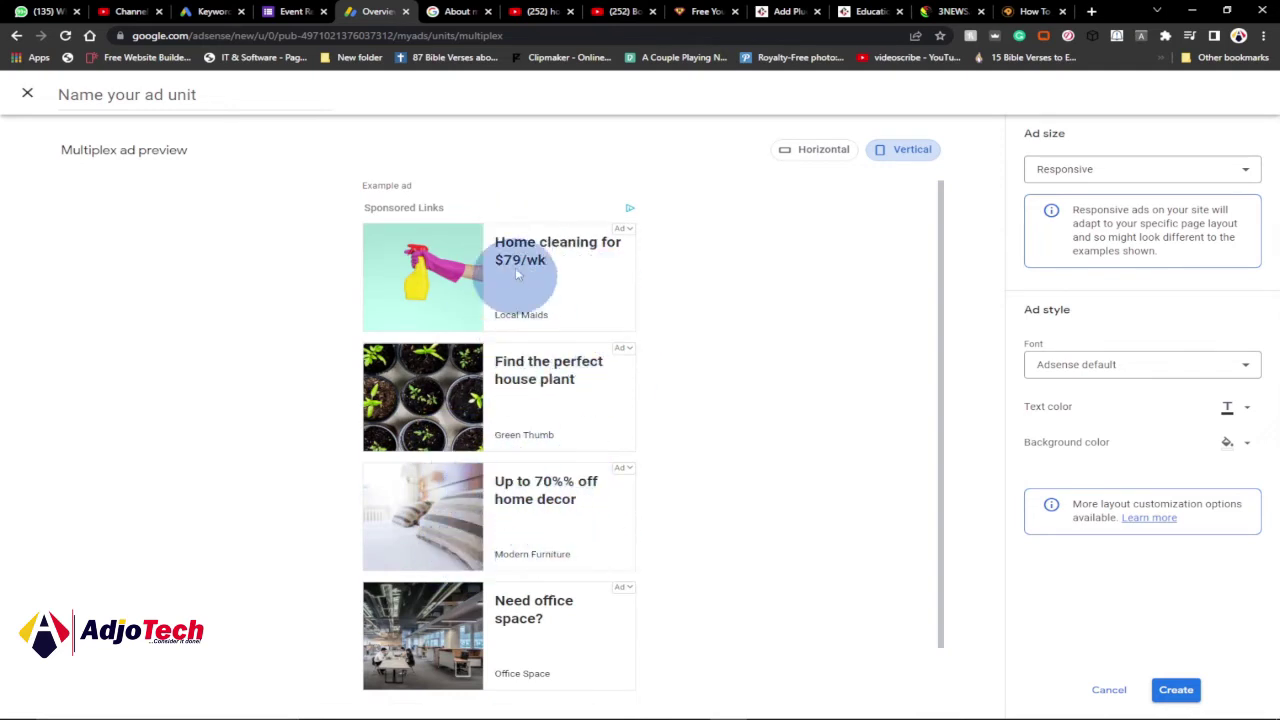
left_click(822, 152)
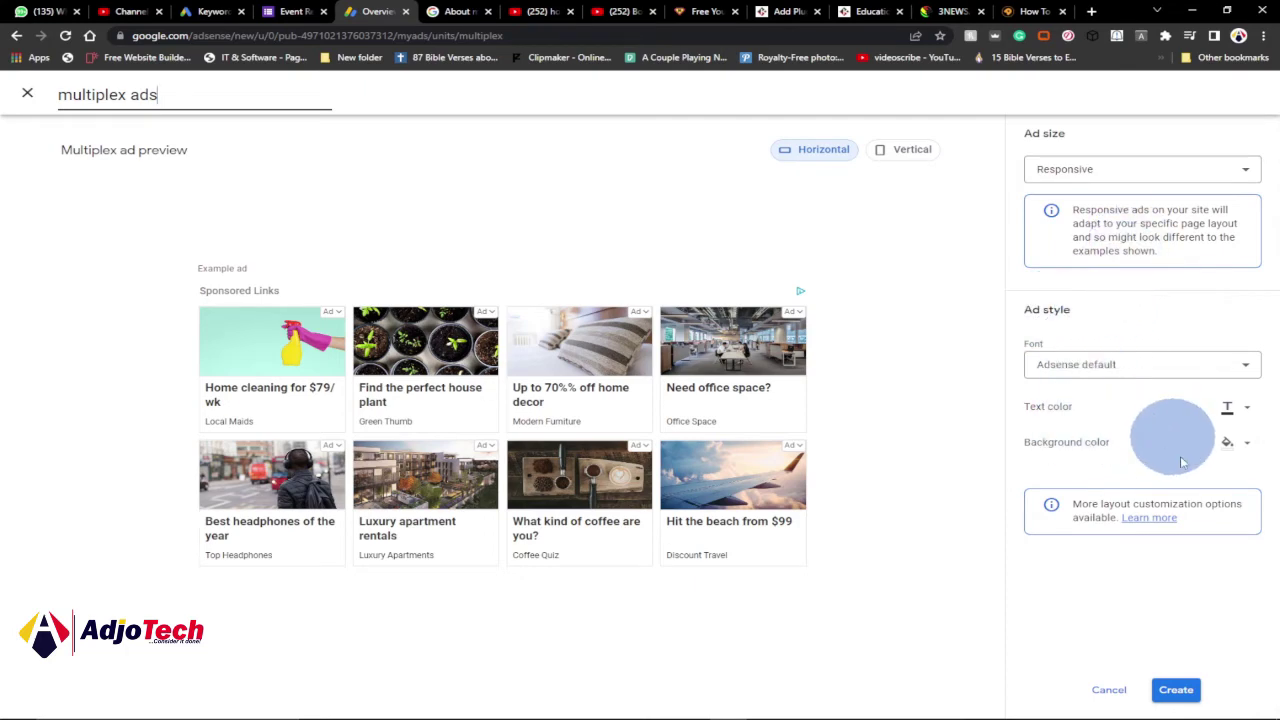
left_click(1176, 691)
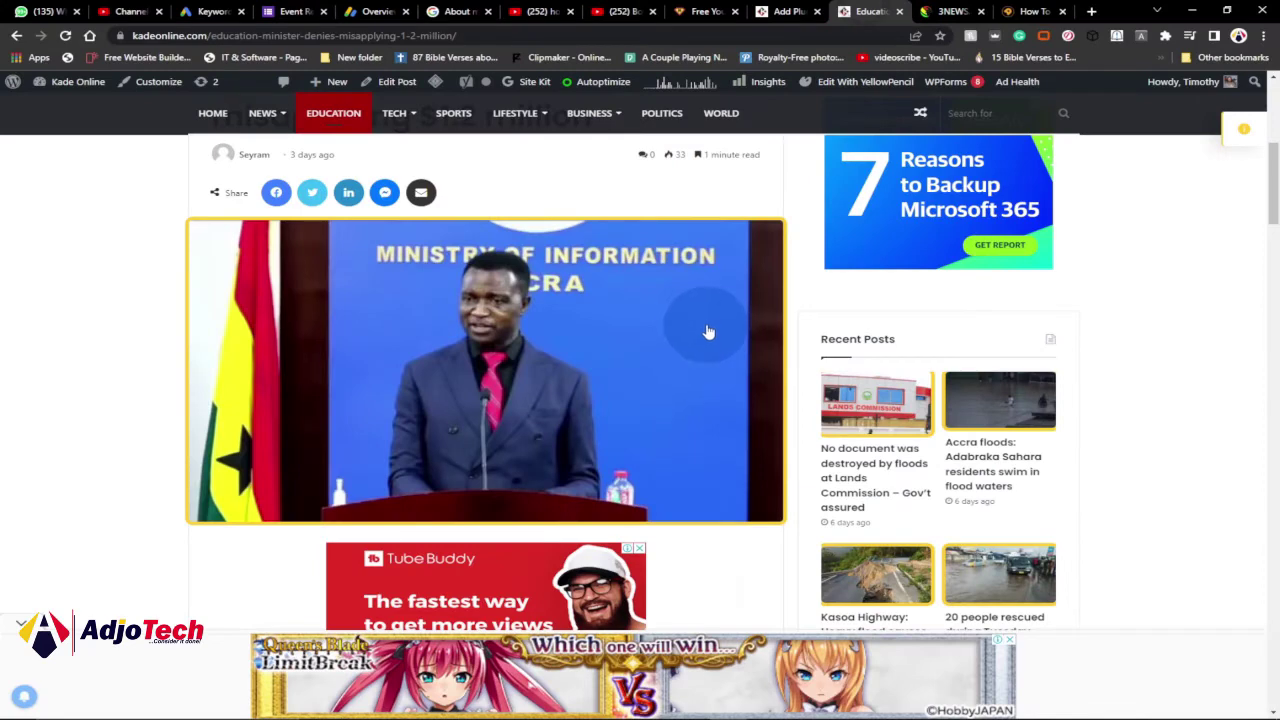
Look through the WordPress plugin search results for "ads inserter", including the Ad Inserter plugin.
scroll(730, 345, "down", 5)
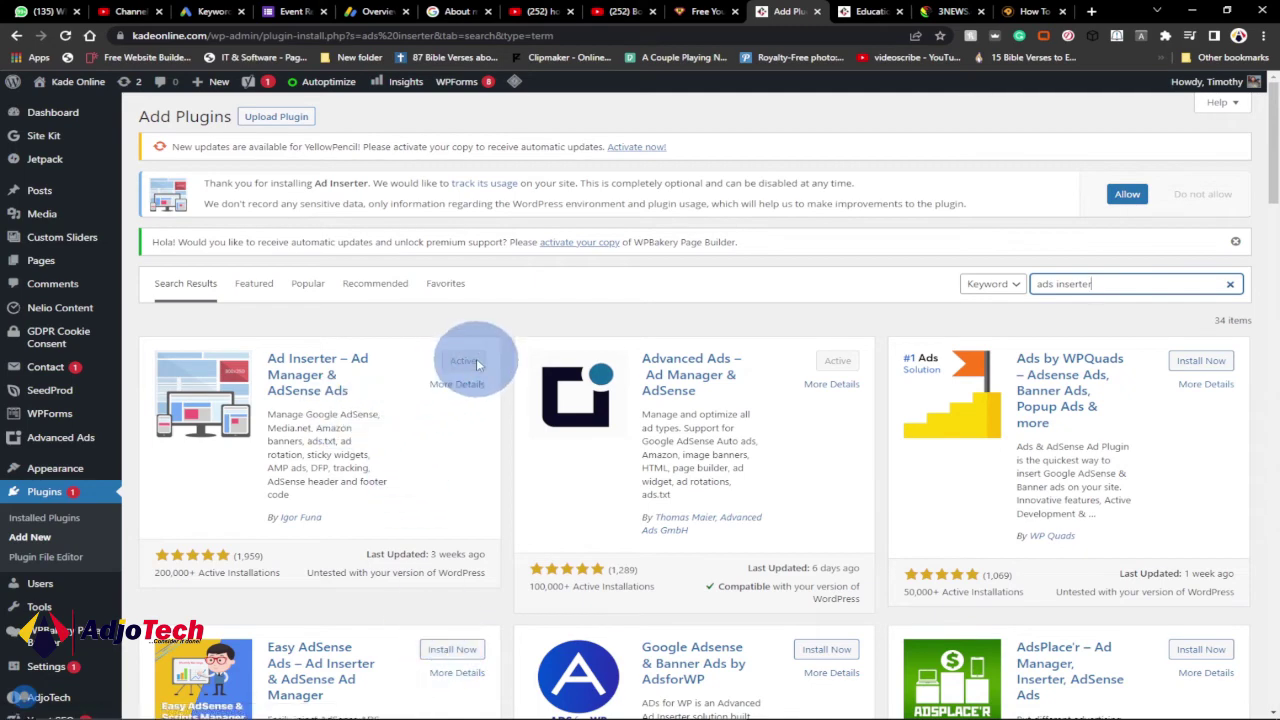
scroll(293, 470, "down", 1)
scroll(293, 470, "down", 2)
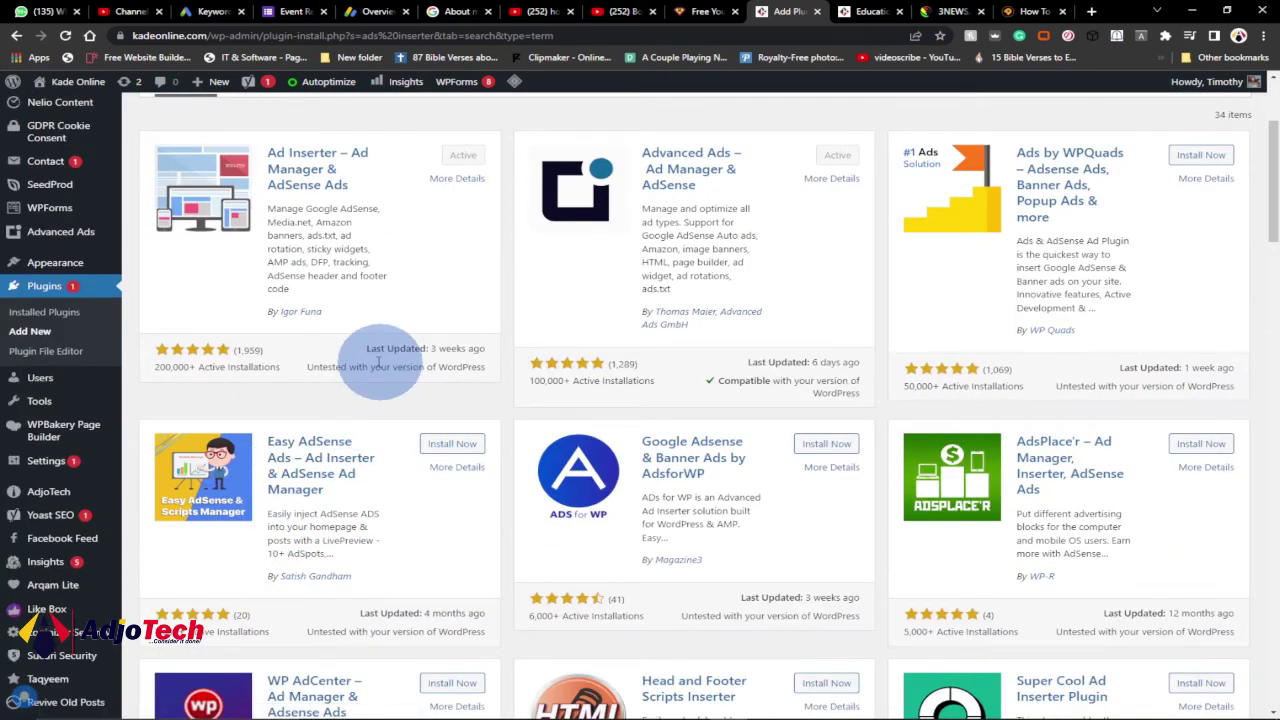
scroll(296, 383, "down", 1)
scroll(288, 384, "down", 3)
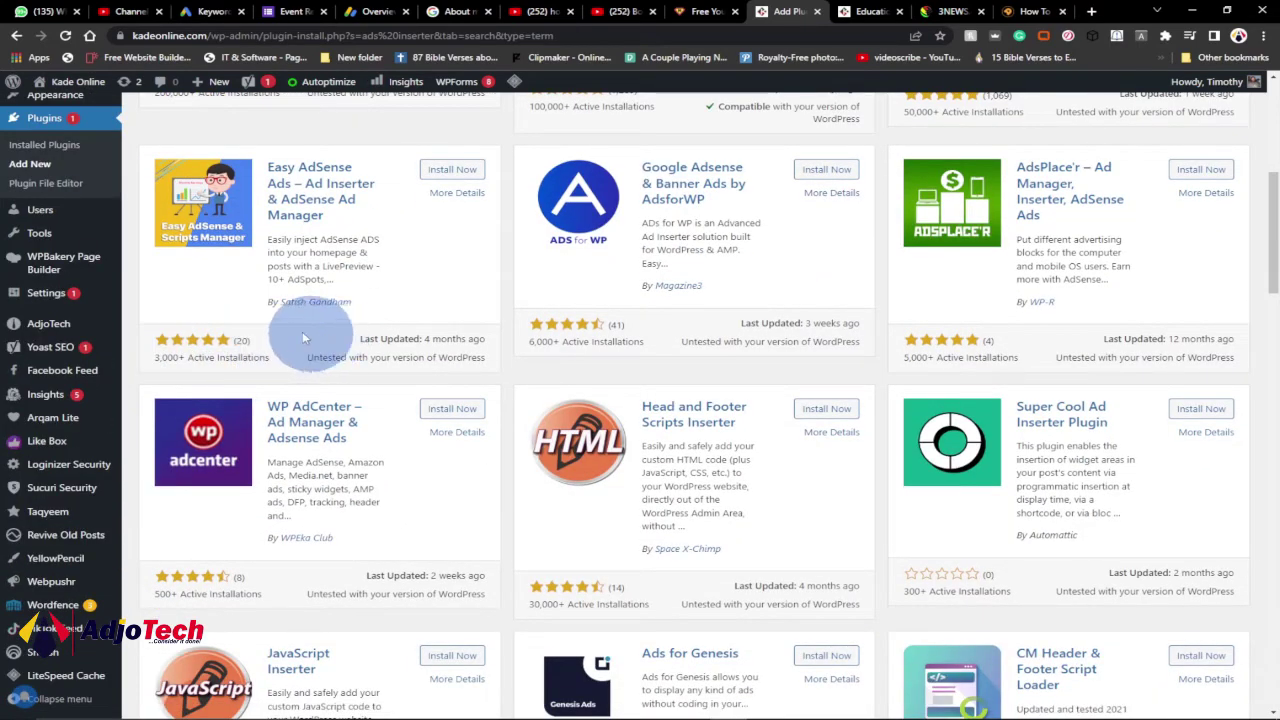
Open the Ad Inserter settings and paste the multiplex ad unit's HTML code snippet from AdSense into Block 1.
mouse_move(68, 298)
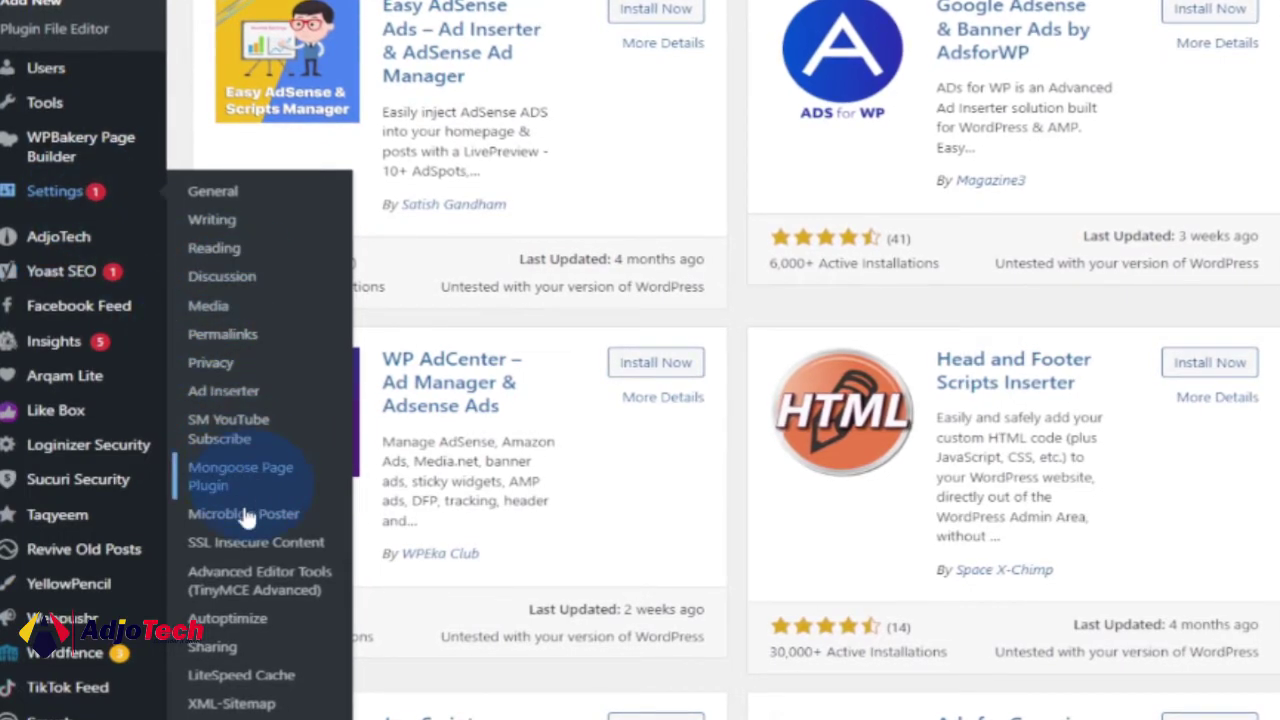
left_click(250, 400)
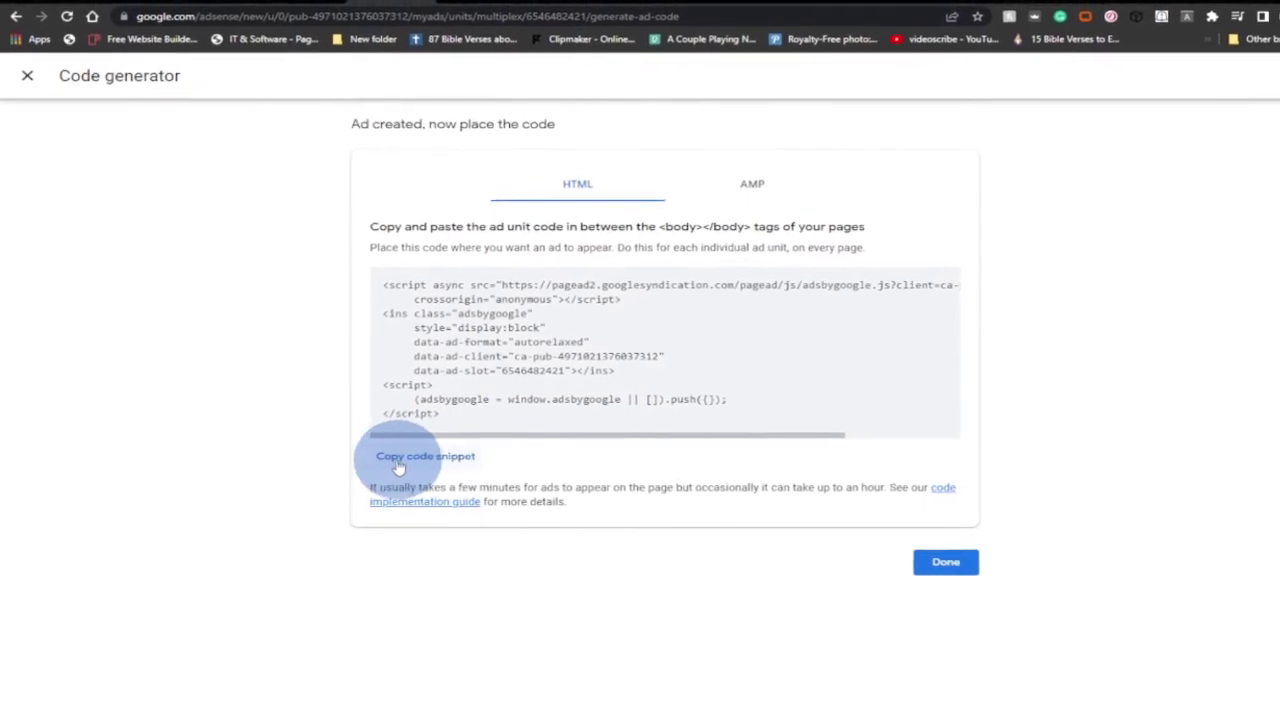
left_click(437, 460)
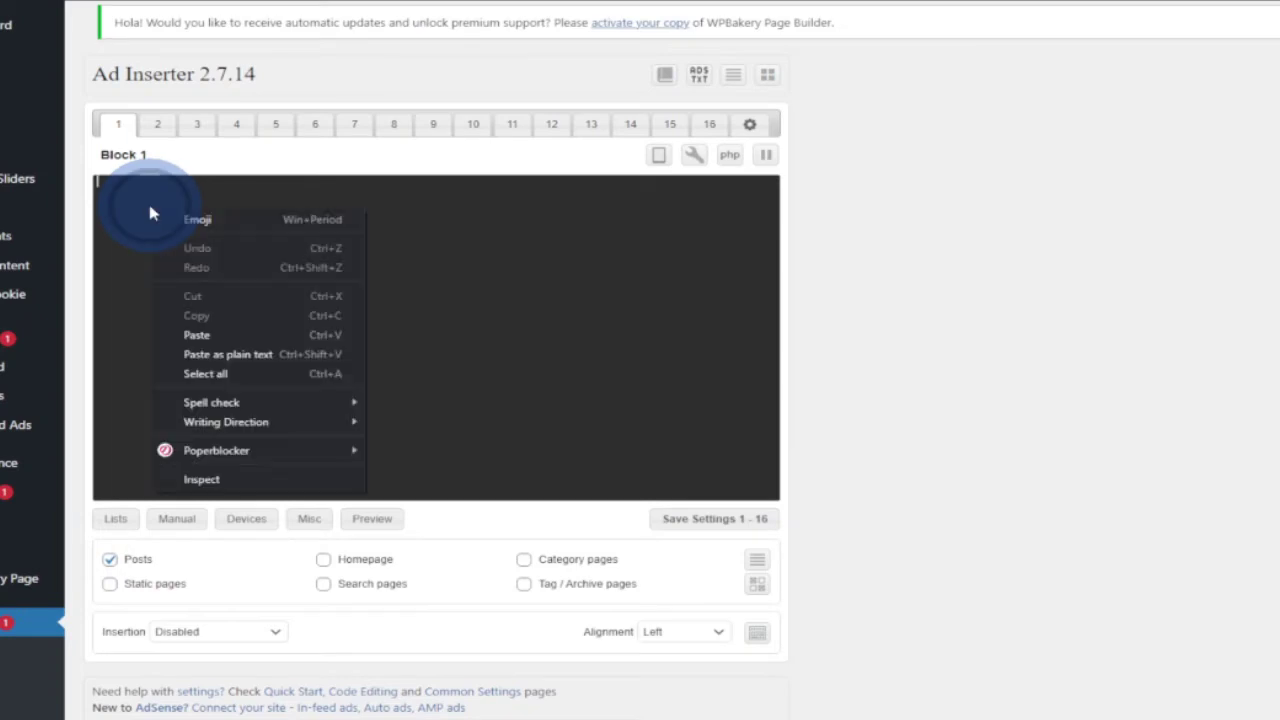
left_click(200, 335)
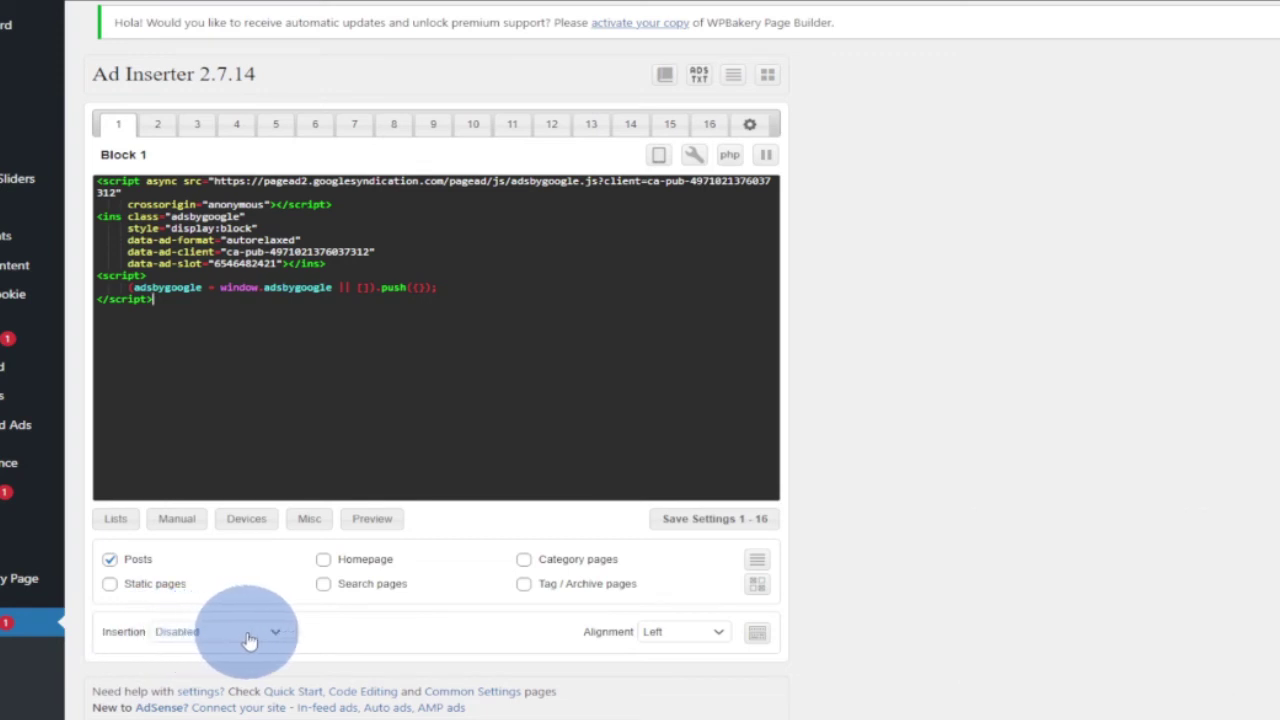
Go through the insertion position choices for Block 1 and open its alignment options.
left_click(249, 640)
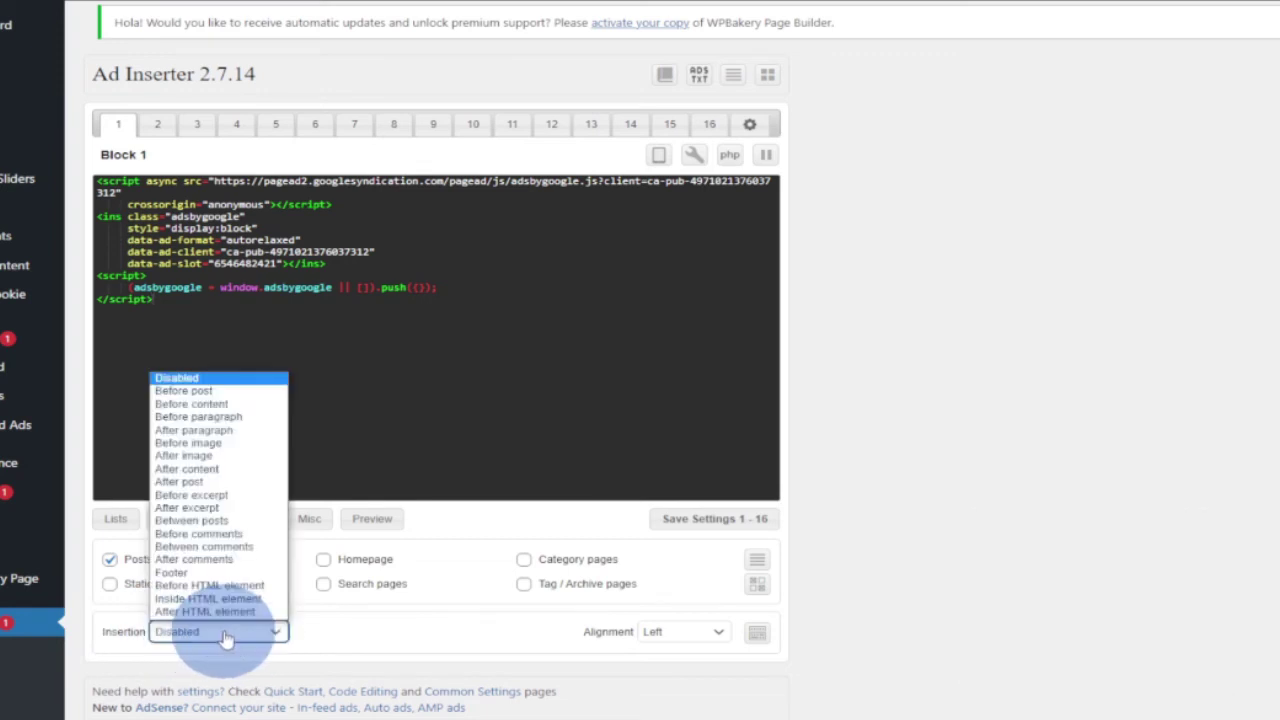
left_click(229, 489)
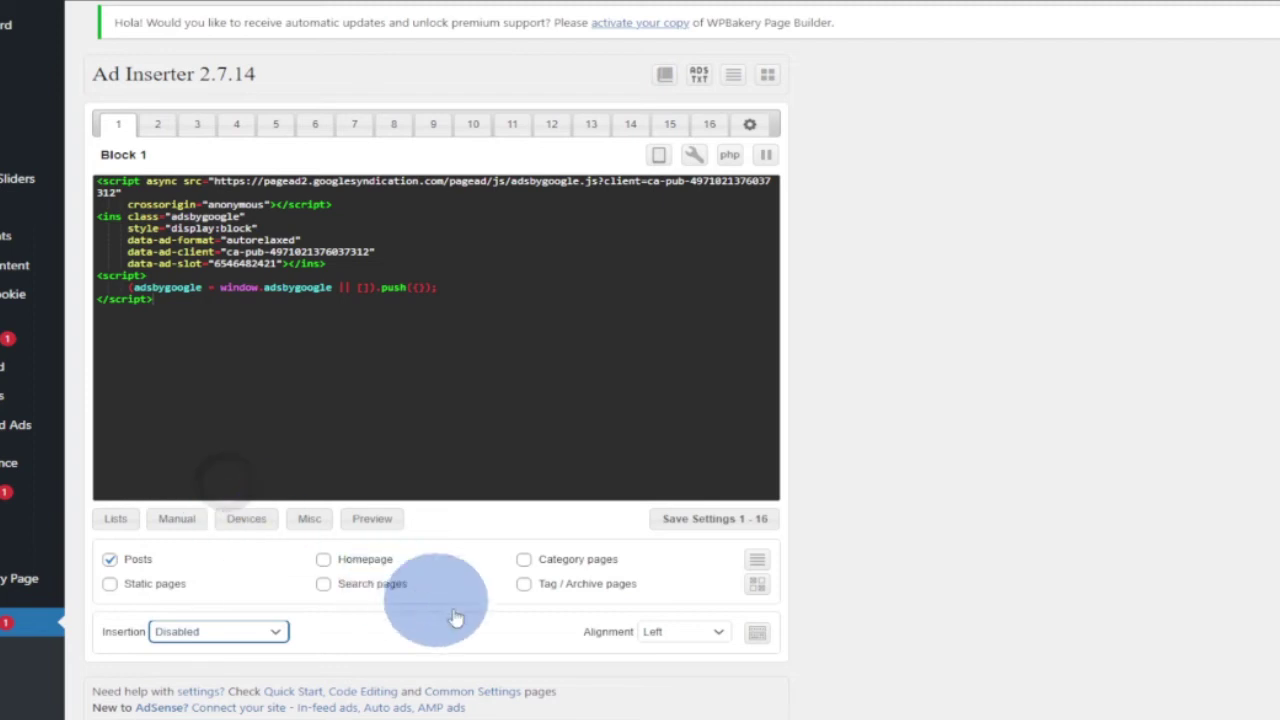
left_click(678, 637)
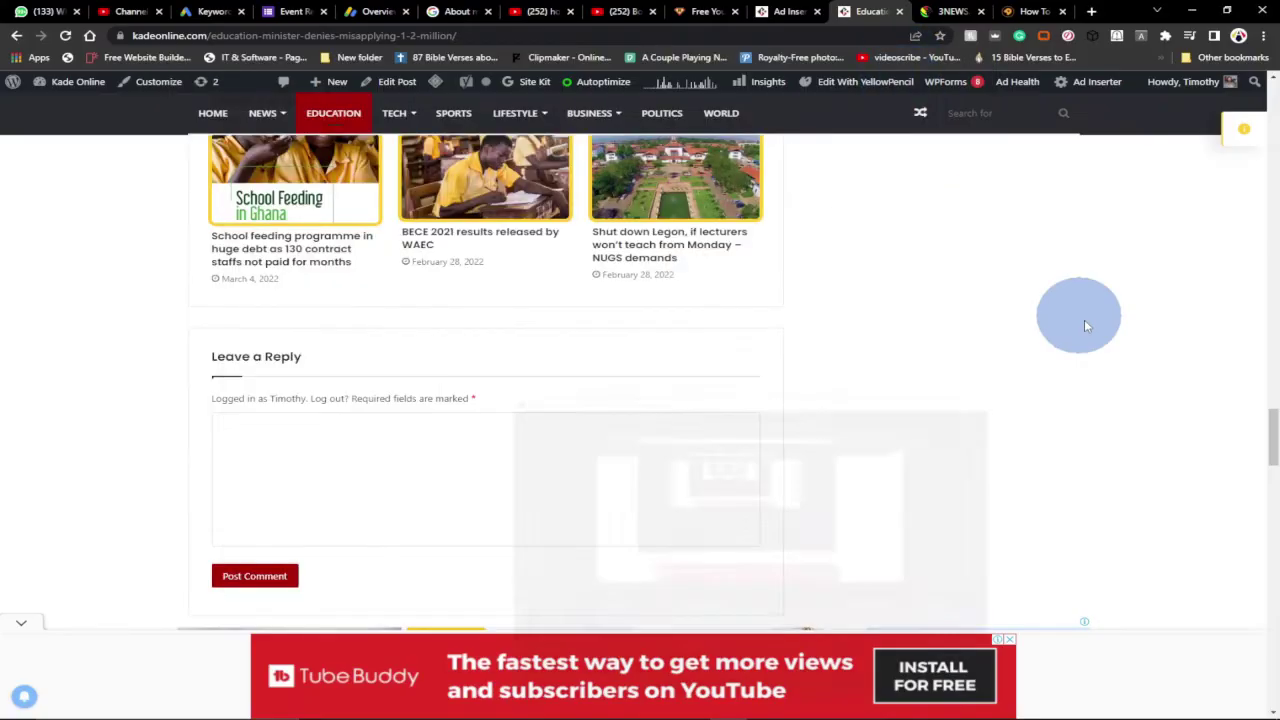
Inspect the published education article, including the area below the comment form, for the multiplex ad grid.
scroll(1078, 322, "up", 15)
scroll(1076, 355, "up", 15)
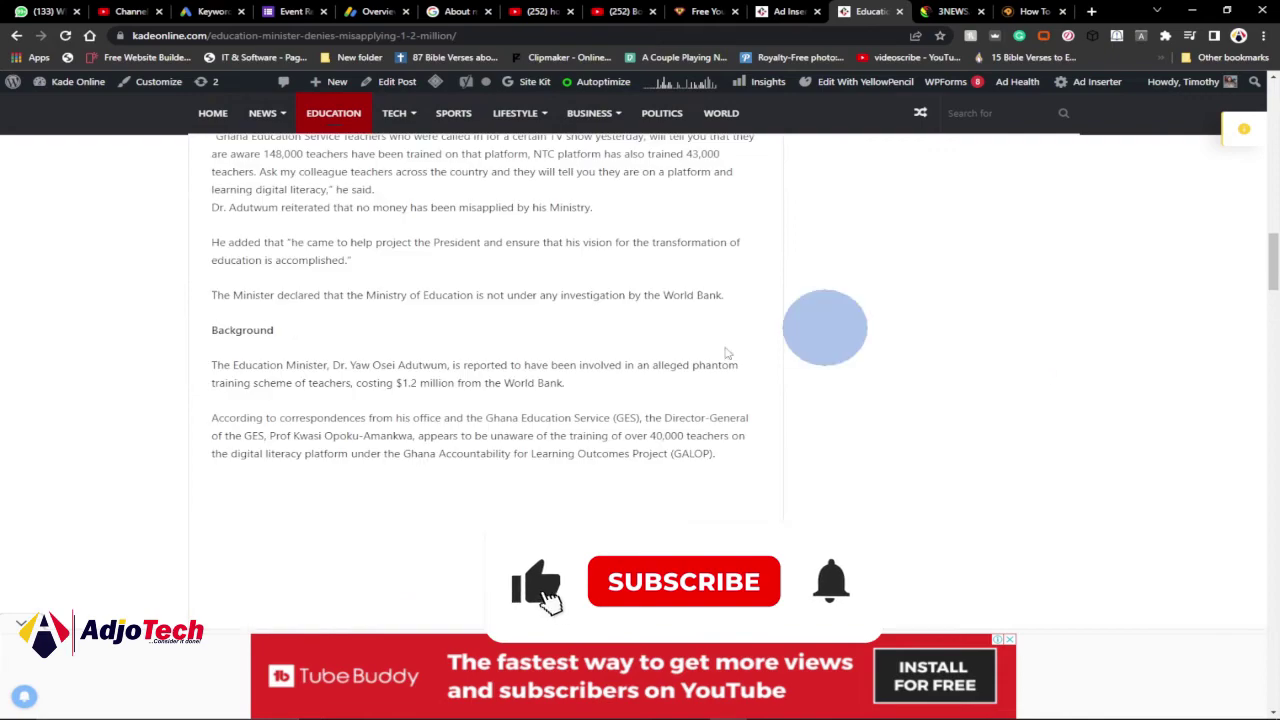
scroll(670, 378, "down", 6)
scroll(672, 381, "down", 20)
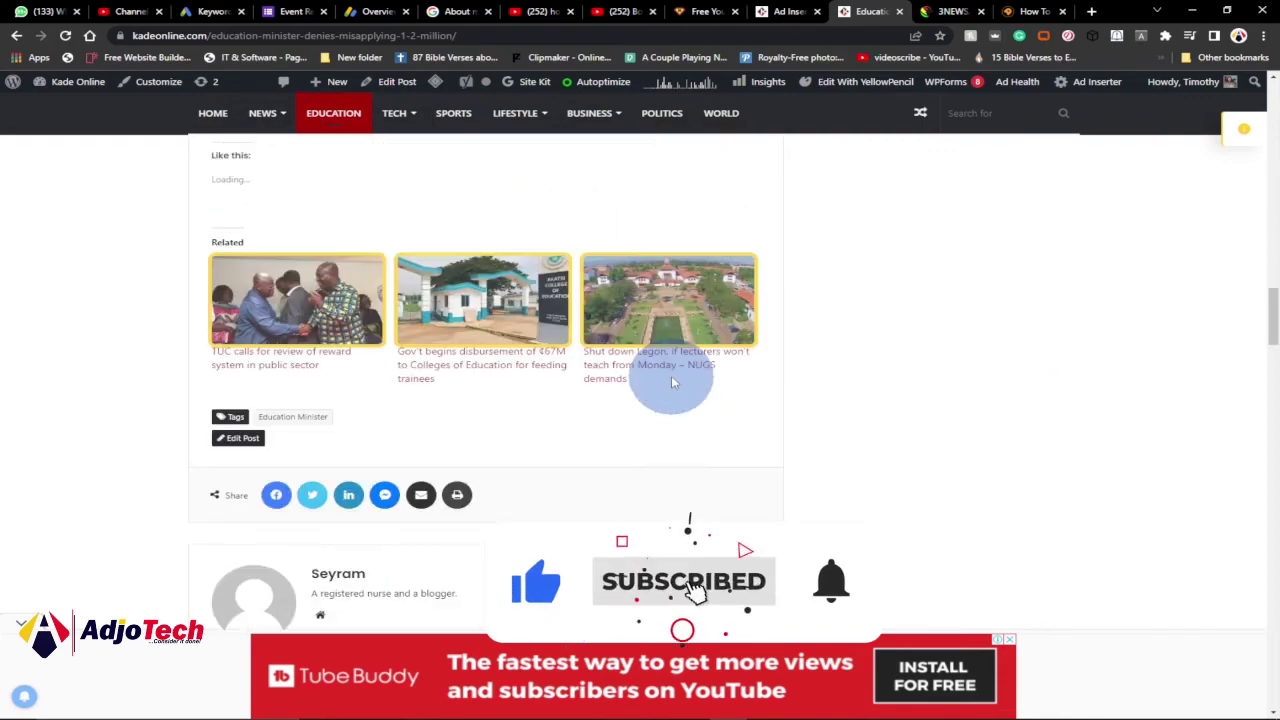
scroll(672, 381, "down", 12)
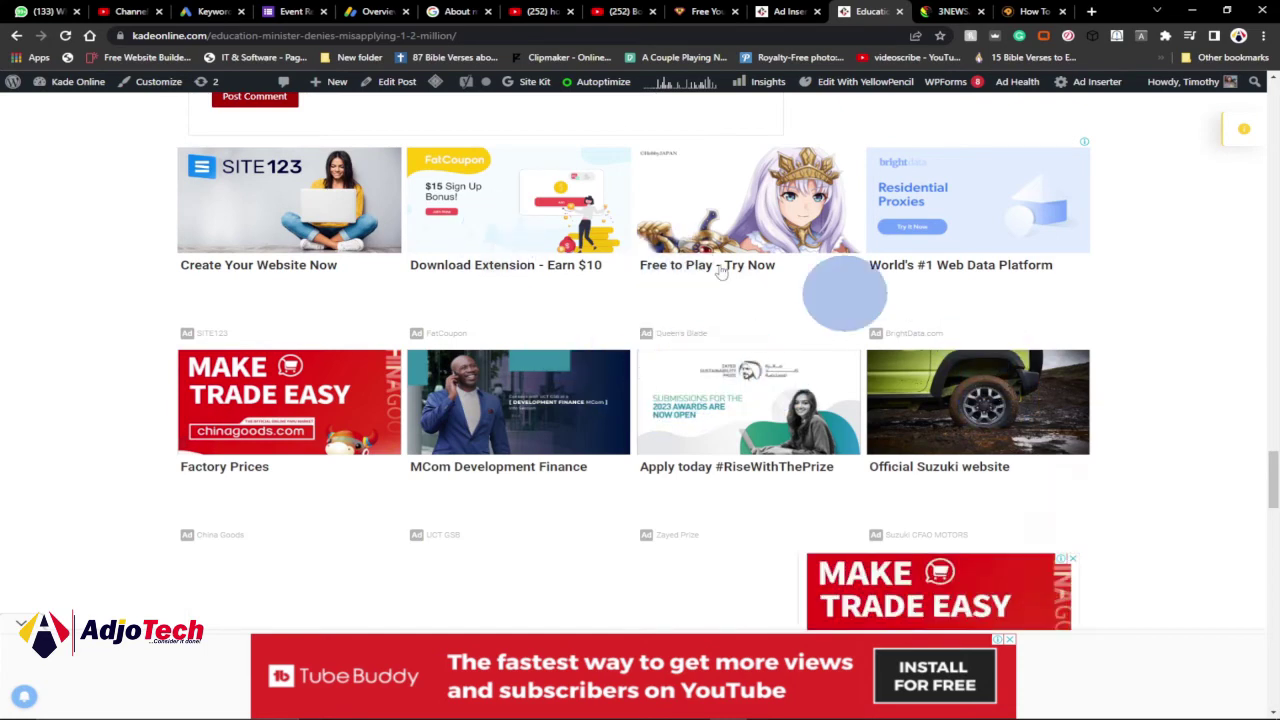
scroll(566, 508, "down", 1)
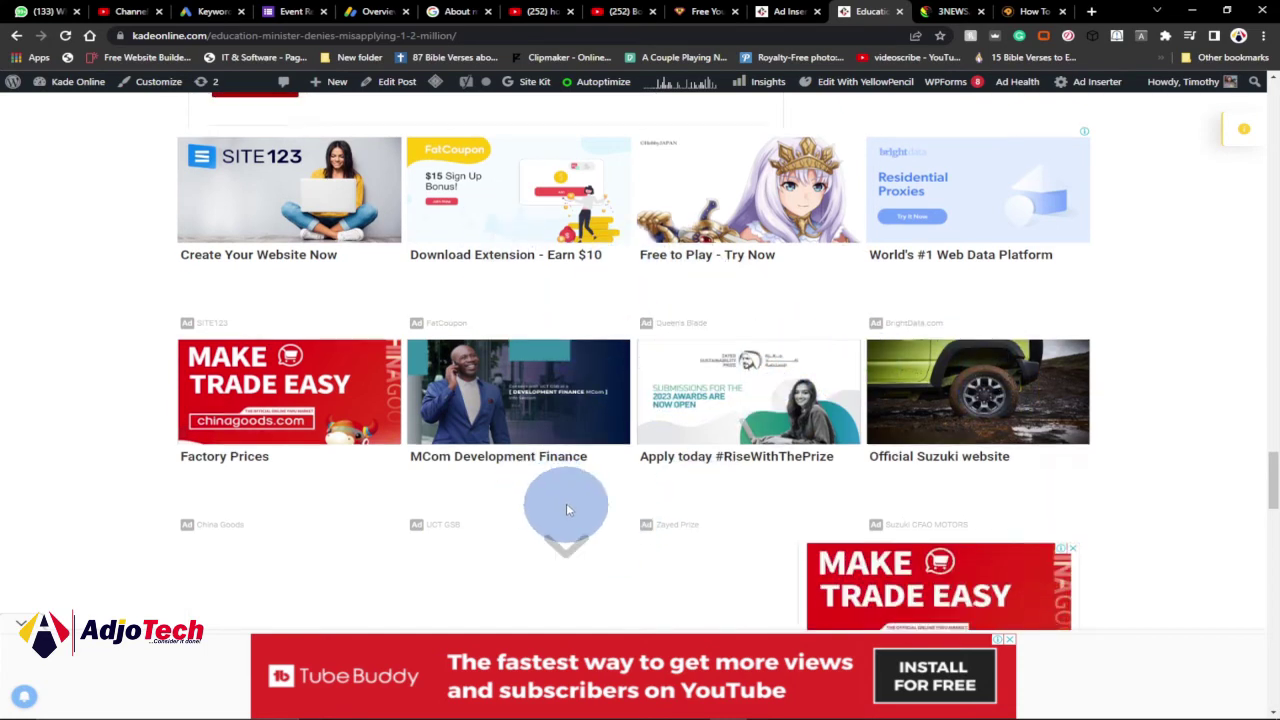
scroll(566, 510, "down", 9)
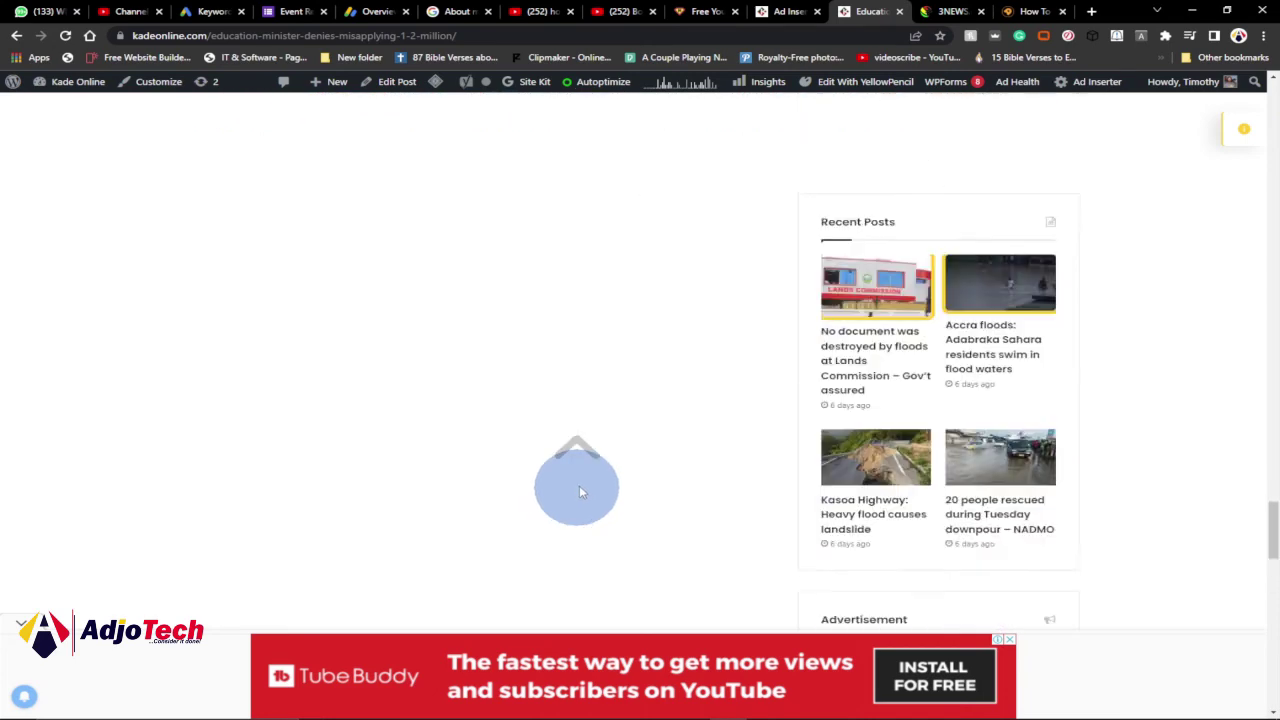